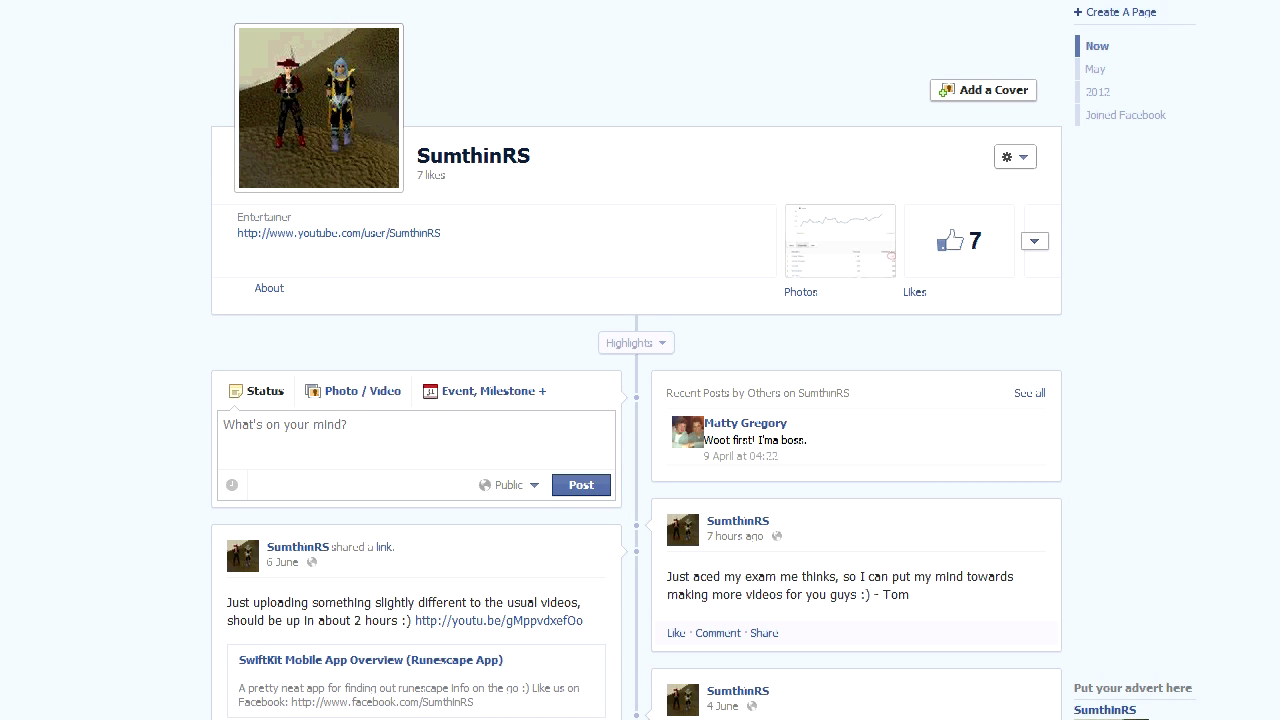
# Scroll down slightly and highlight 'Mr.Trololo </3' in the 4 June R.I.P post
pyautogui.middleClick(62, 459)
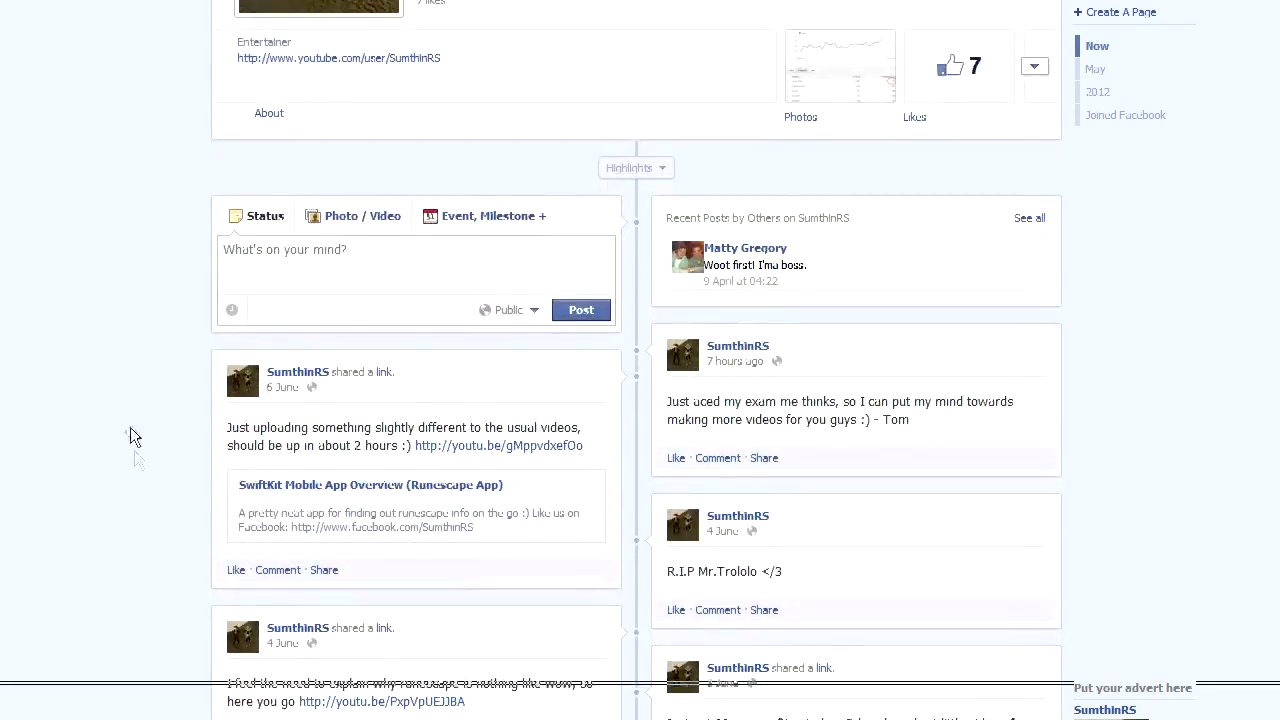
pyautogui.moveTo(755, 500)
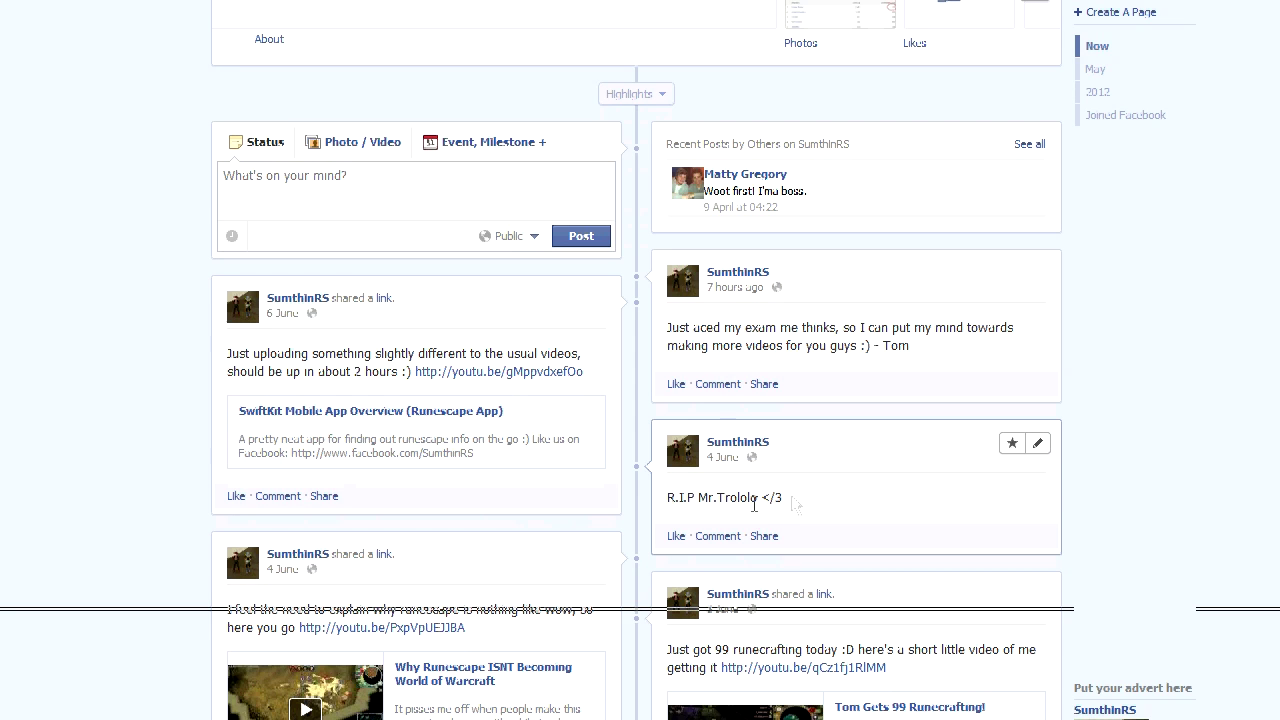
pyautogui.moveTo(784, 498); pyautogui.dragTo(703, 500)
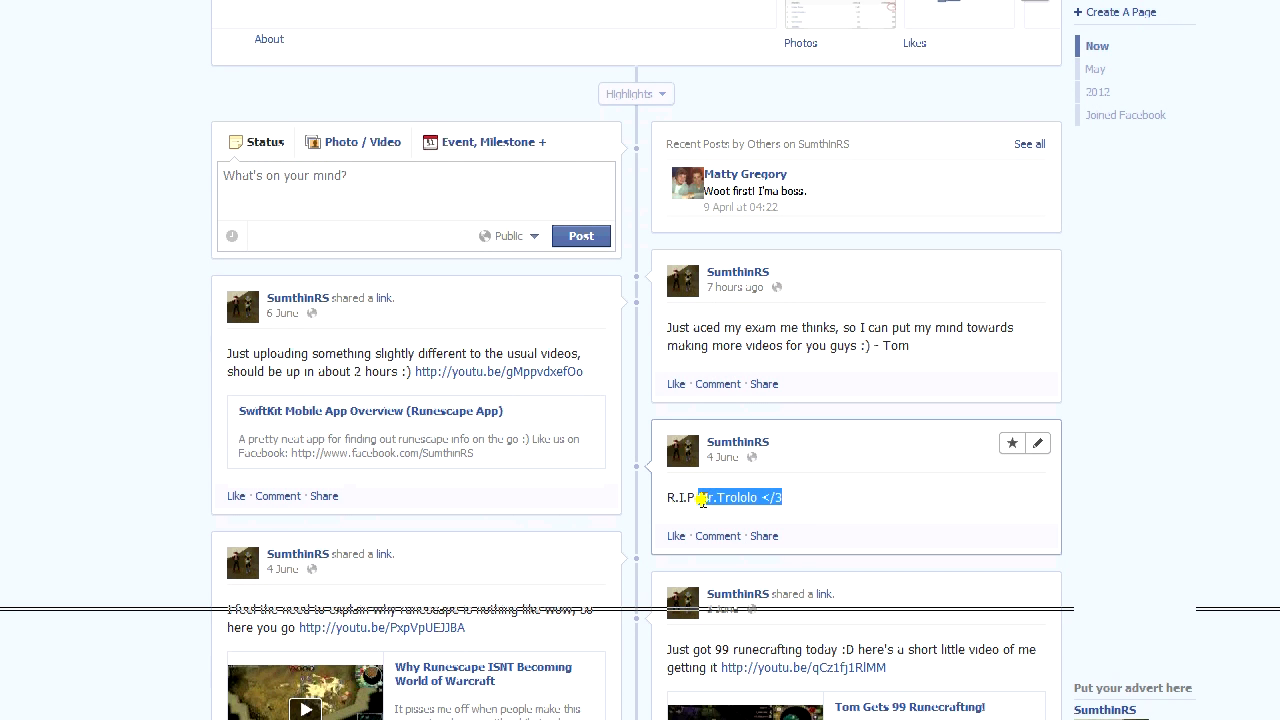
pyautogui.moveTo(703, 505); pyautogui.dragTo(719, 498)
pyautogui.moveTo(719, 498); pyautogui.dragTo(743, 503)
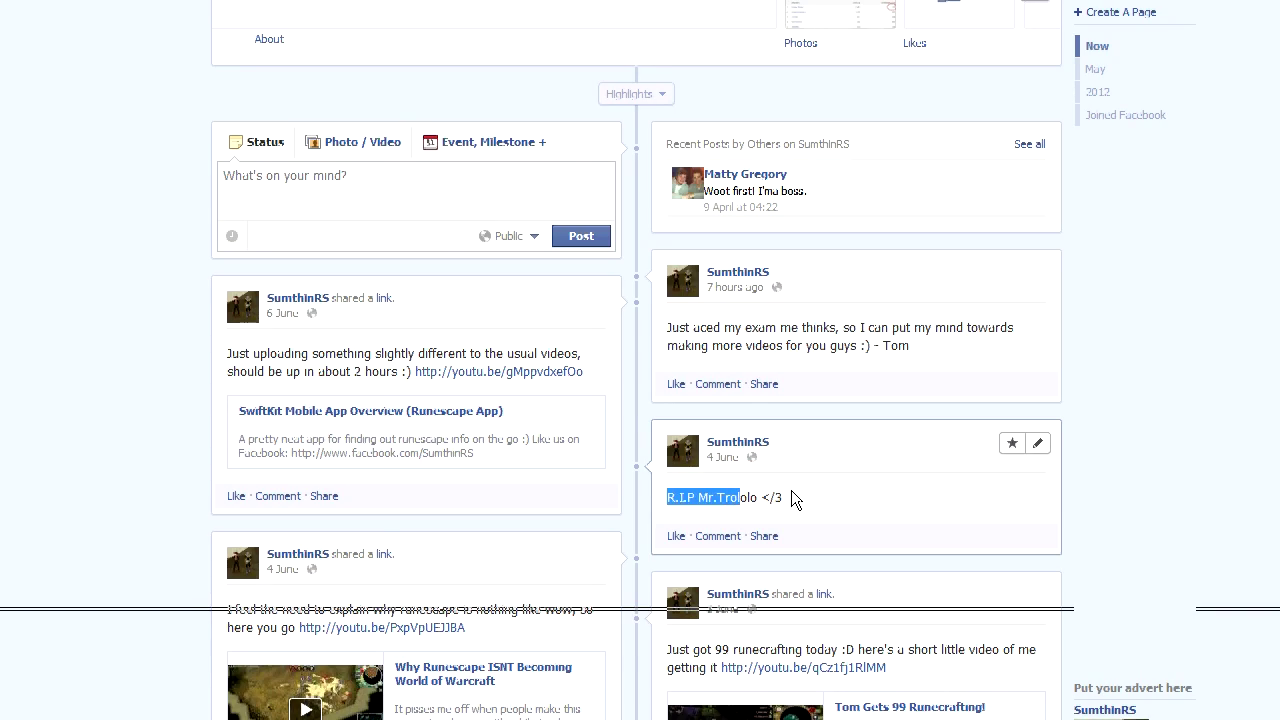
pyautogui.scroll(-2, 791, 490)
pyautogui.scroll(3, 800, 520)
pyautogui.scroll(-3, 818, 567)
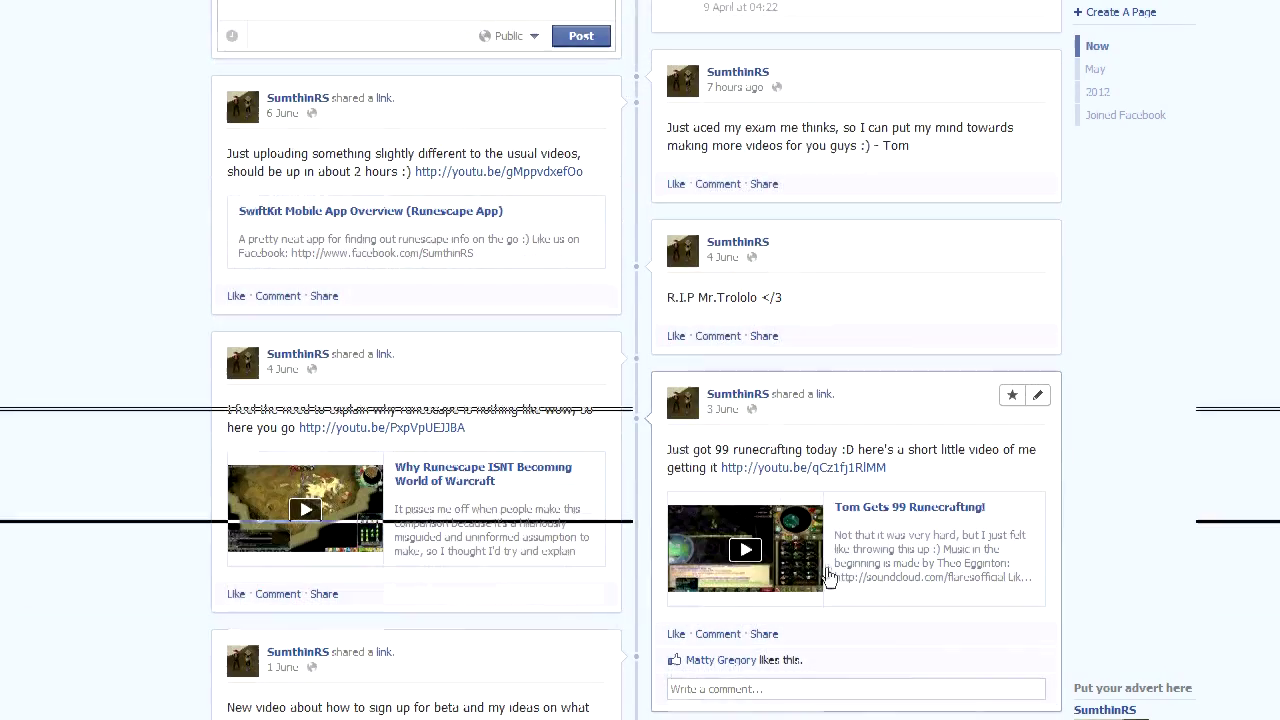
pyautogui.scroll(-3, 820, 570)
pyautogui.scroll(3, 822, 573)
pyautogui.scroll(2, 820, 570)
pyautogui.scroll(2, 819, 575)
pyautogui.scroll(-1, 819, 566)
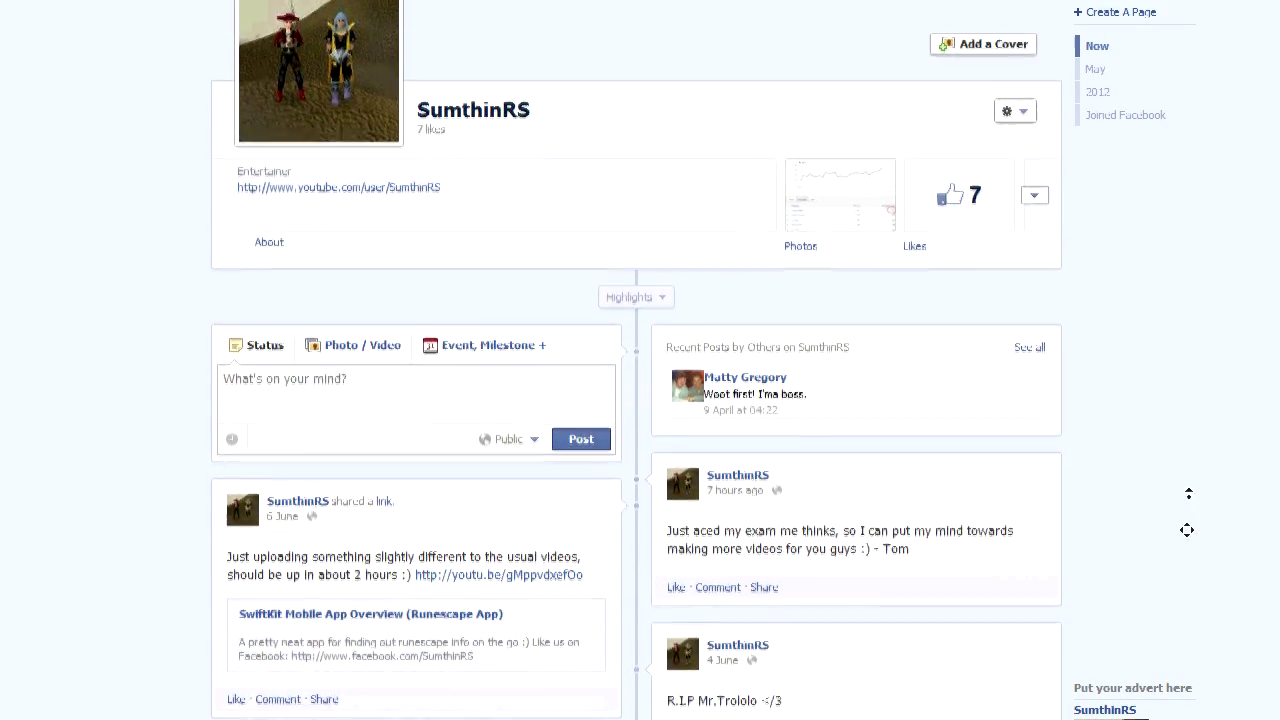
pyautogui.scroll(1, 1186, 529)
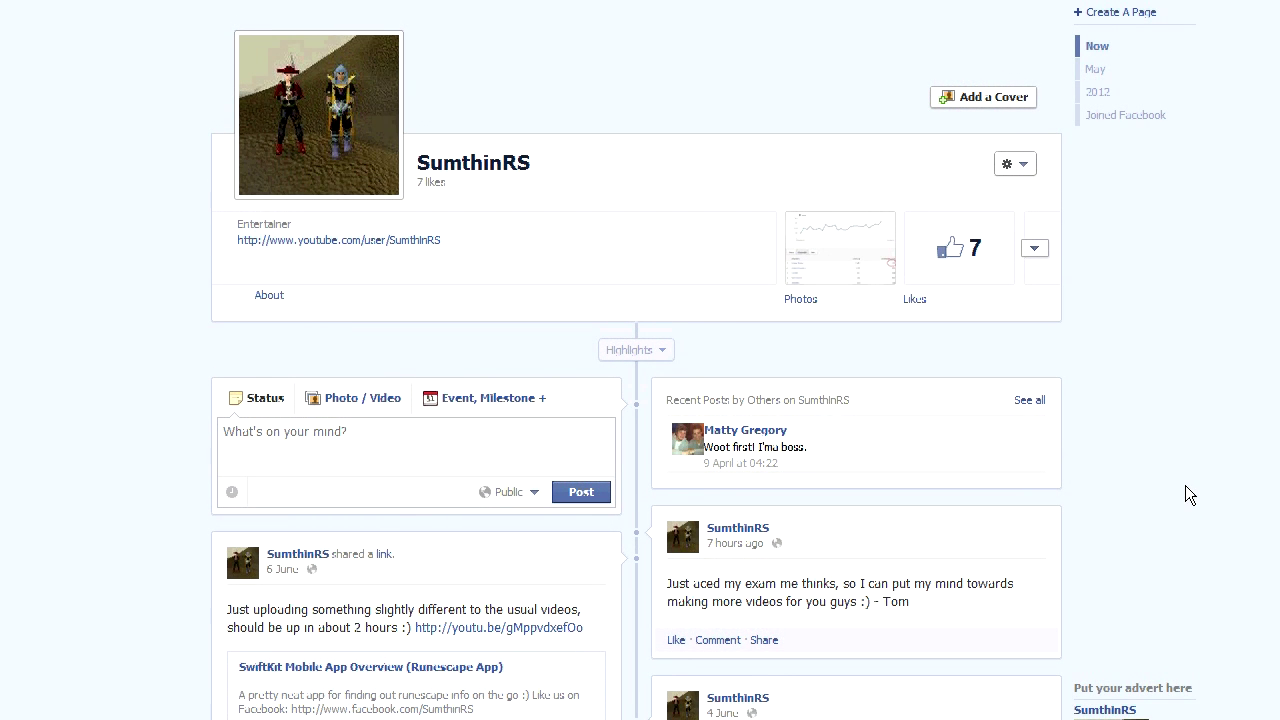